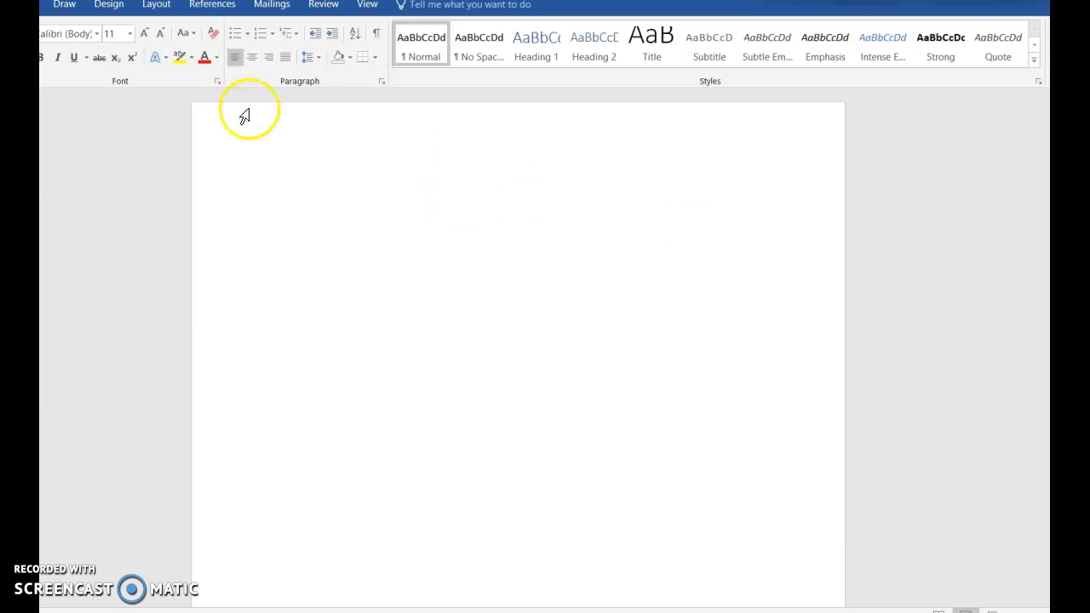
Set the document font to Times New Roman at 12 point
left_click(95, 34)
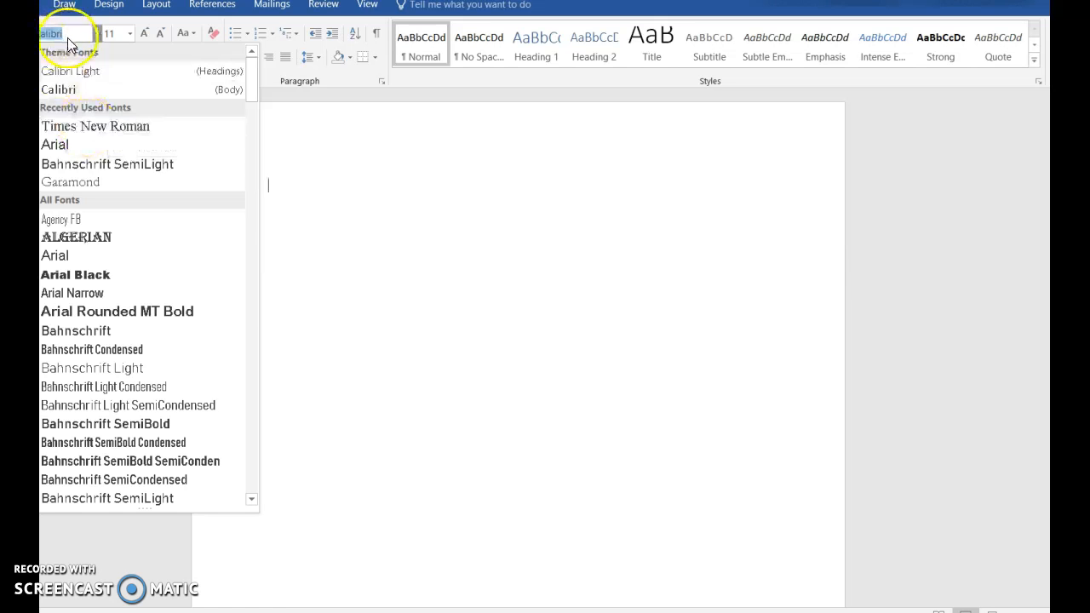
scroll(151, 273, "down", 10)
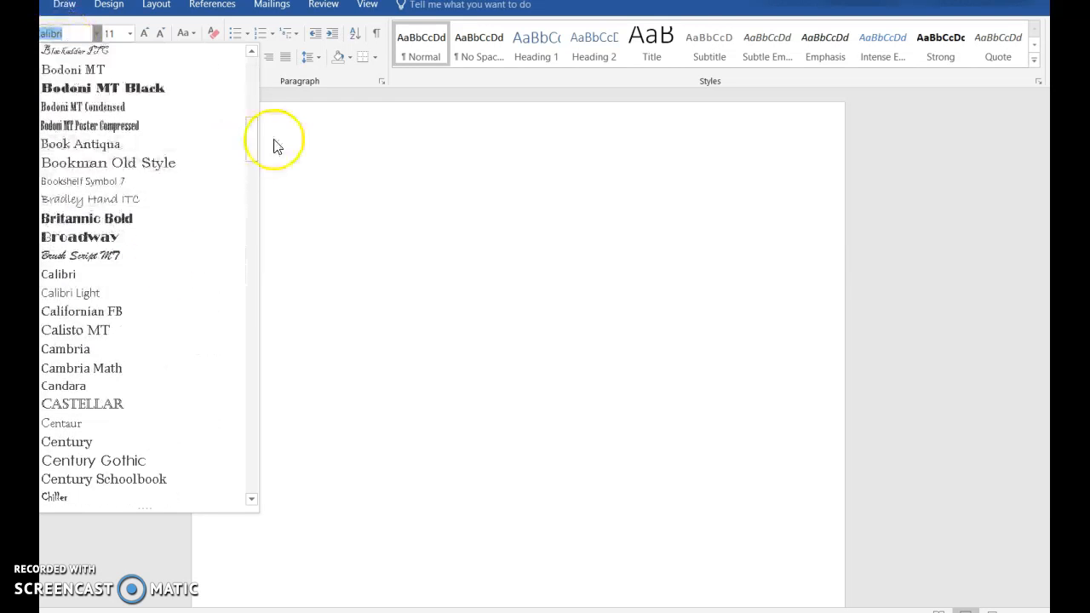
left_click_drag(250, 159, 227, 77)
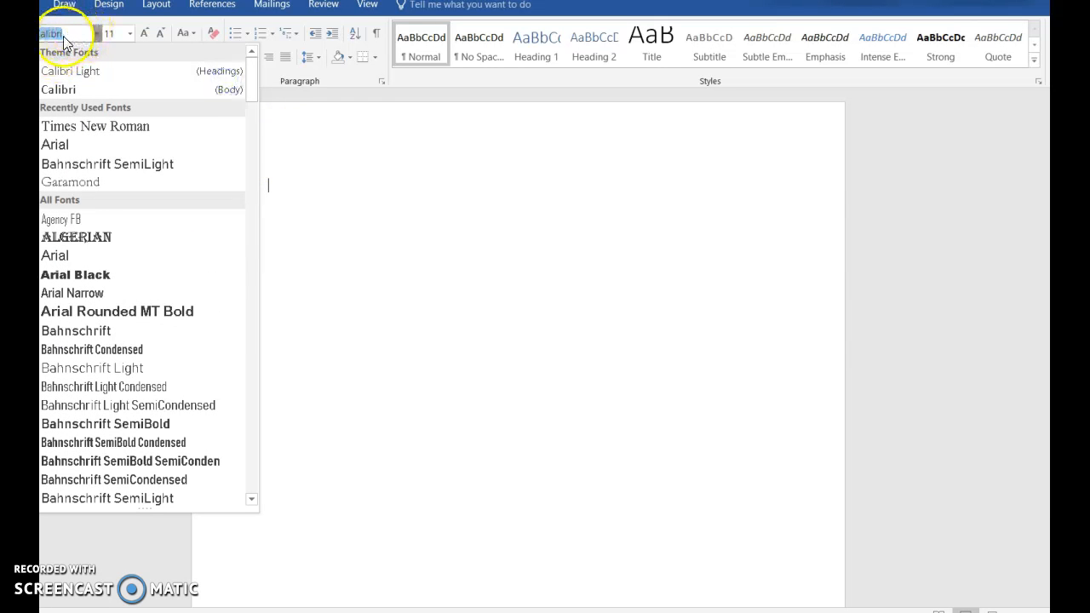
type("Times New Ro")
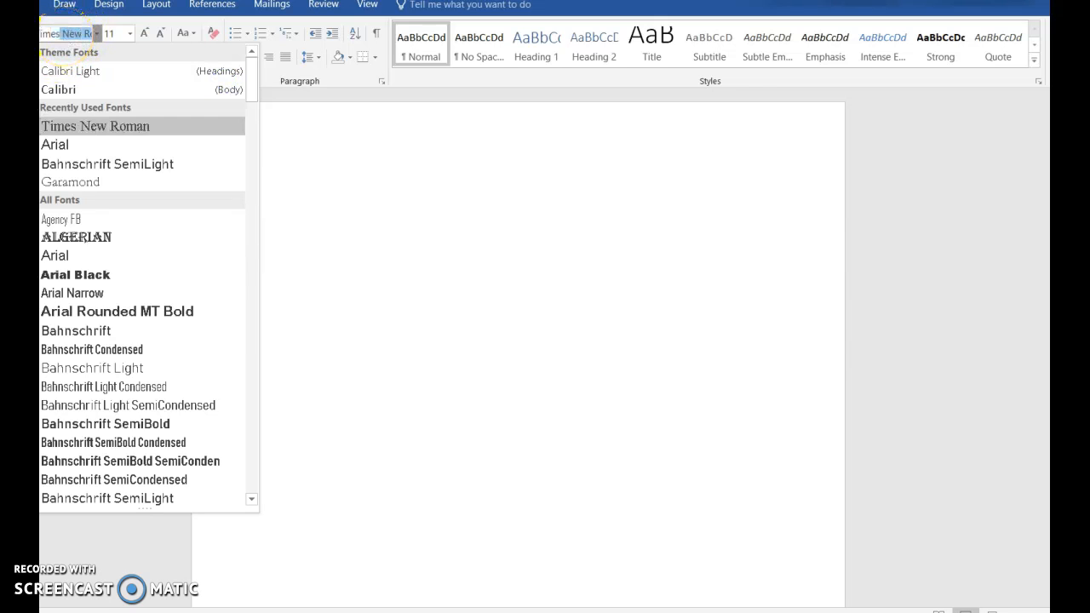
key("Return")
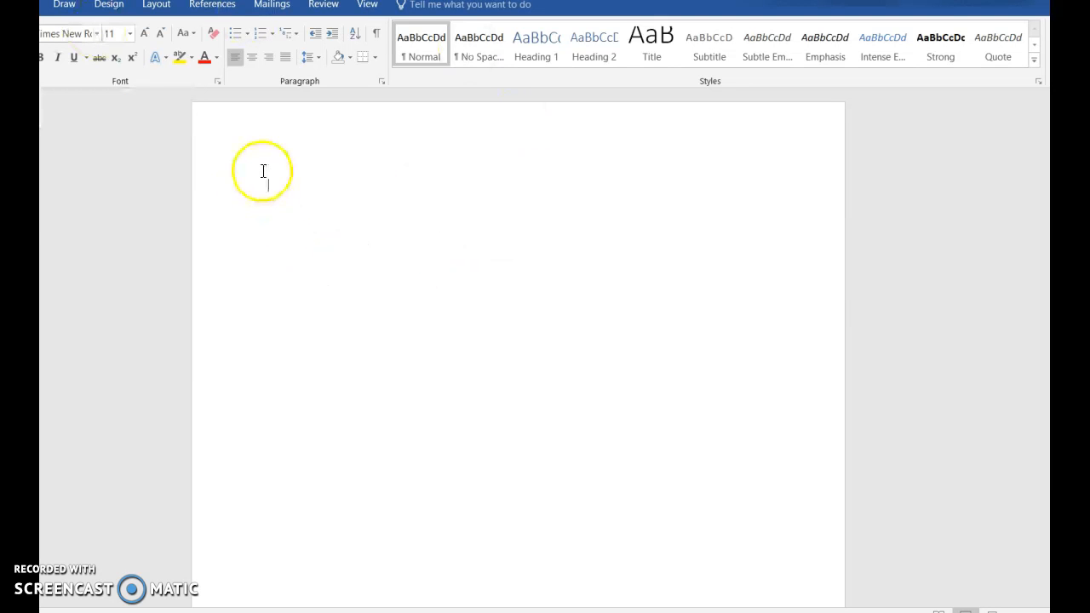
left_click(129, 33)
left_click(110, 113)
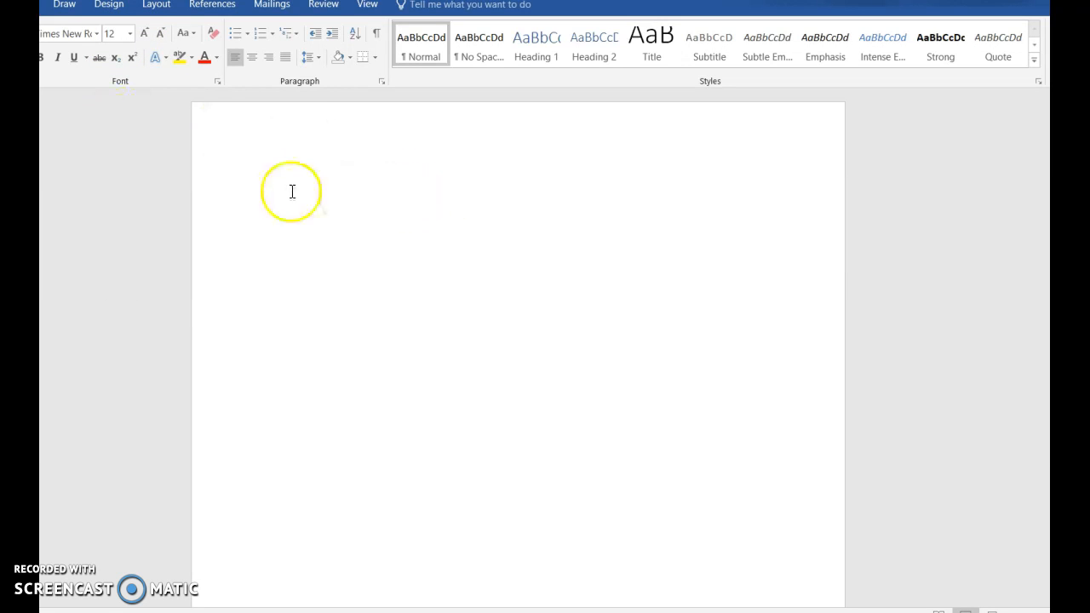
Apply double (2.0) line spacing to the blank document
left_click(311, 60)
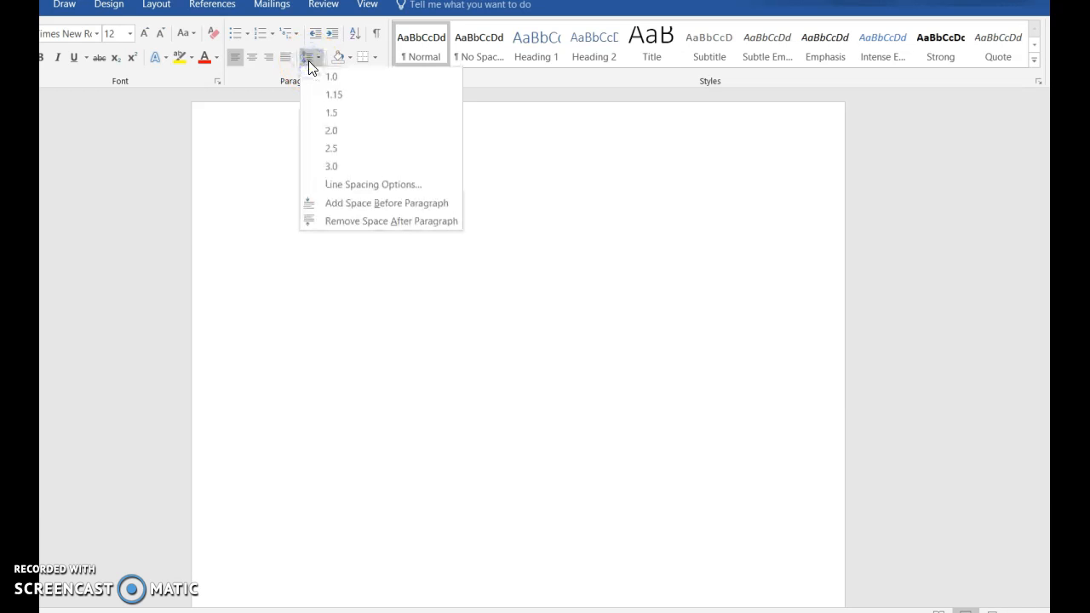
left_click(336, 132)
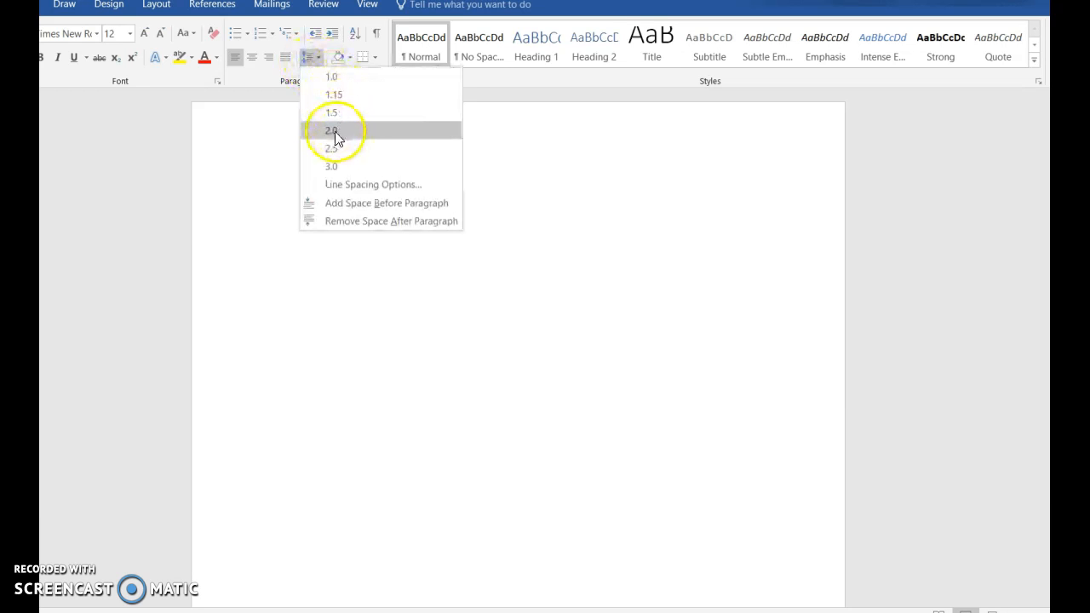
left_click(311, 58)
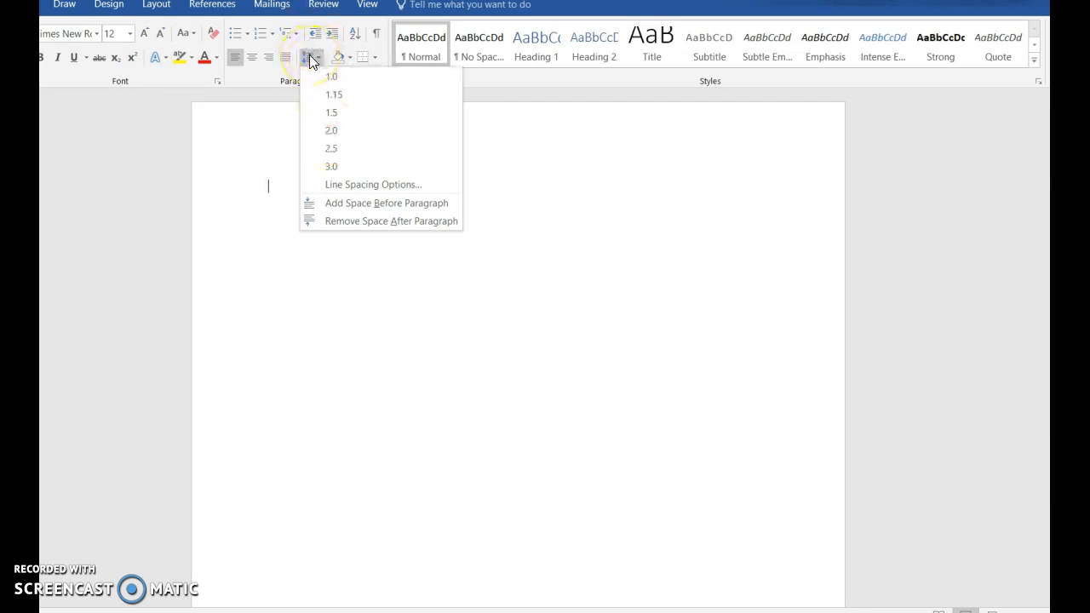
left_click(339, 132)
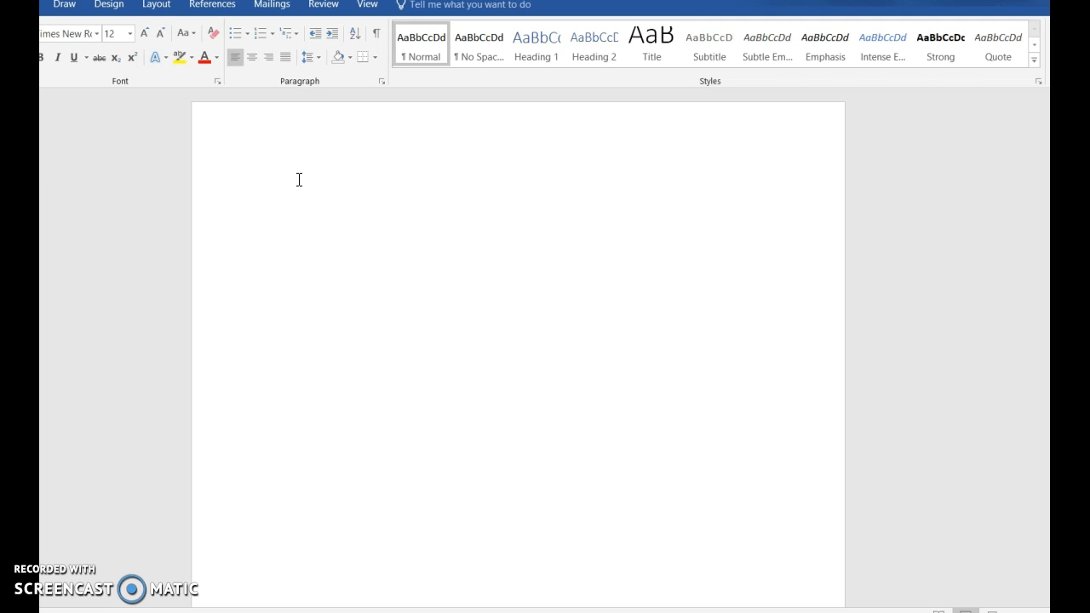
Type the student's name and the teacher's name on the first two heading lines
key("Return")
type("Mrs. Bu")
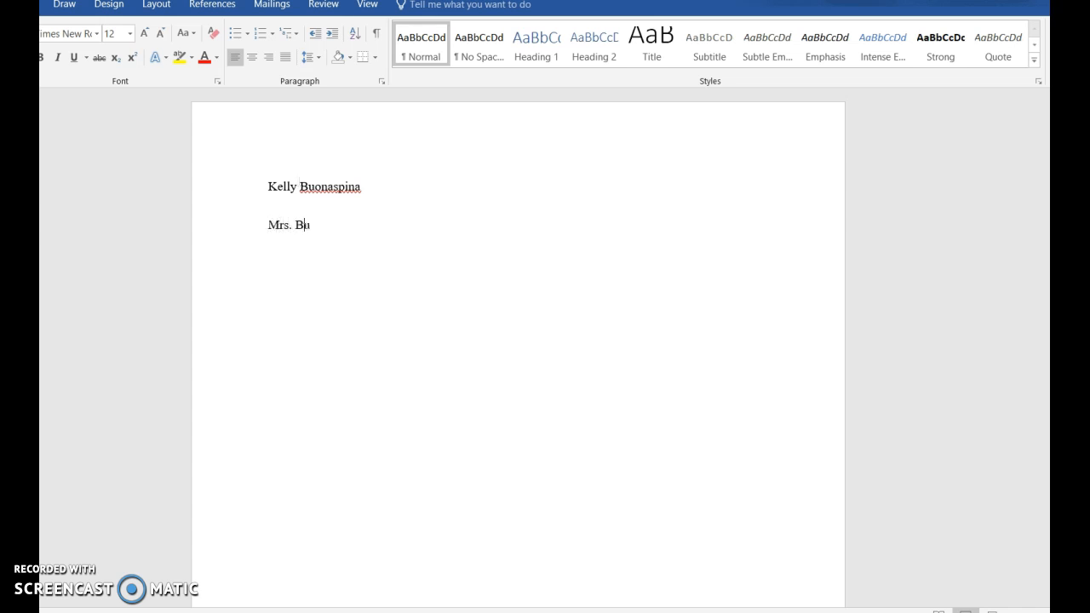
type("onaspina")
left_click(382, 239)
Add the class English 11 and the date 9/01/18 as the next heading lines
type("English")
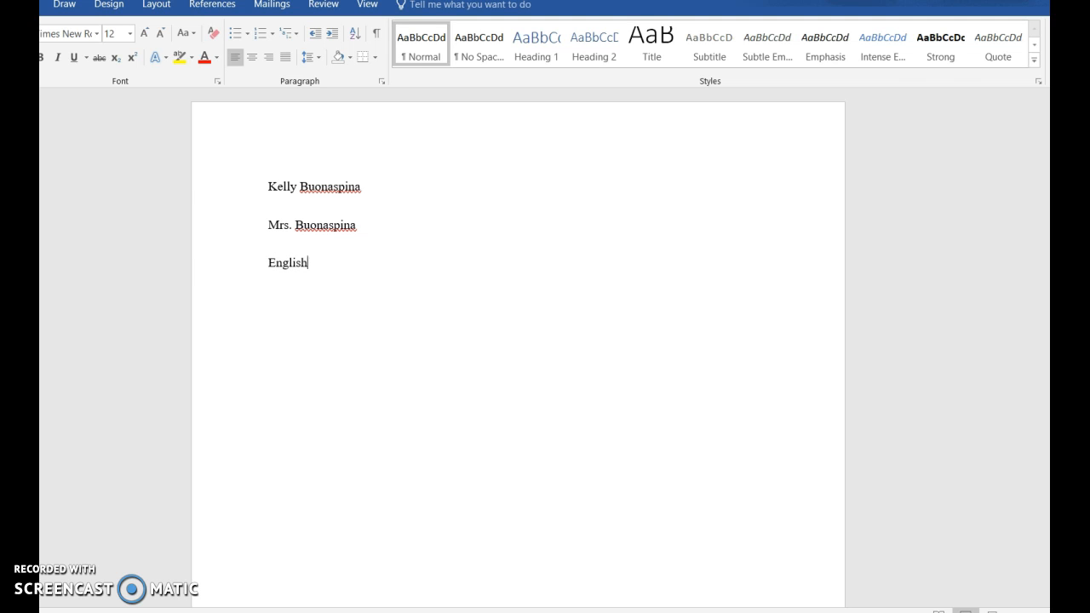
type(" 10")
key("BackSpace")
type("1")
left_click_drag(273, 268, 263, 269)
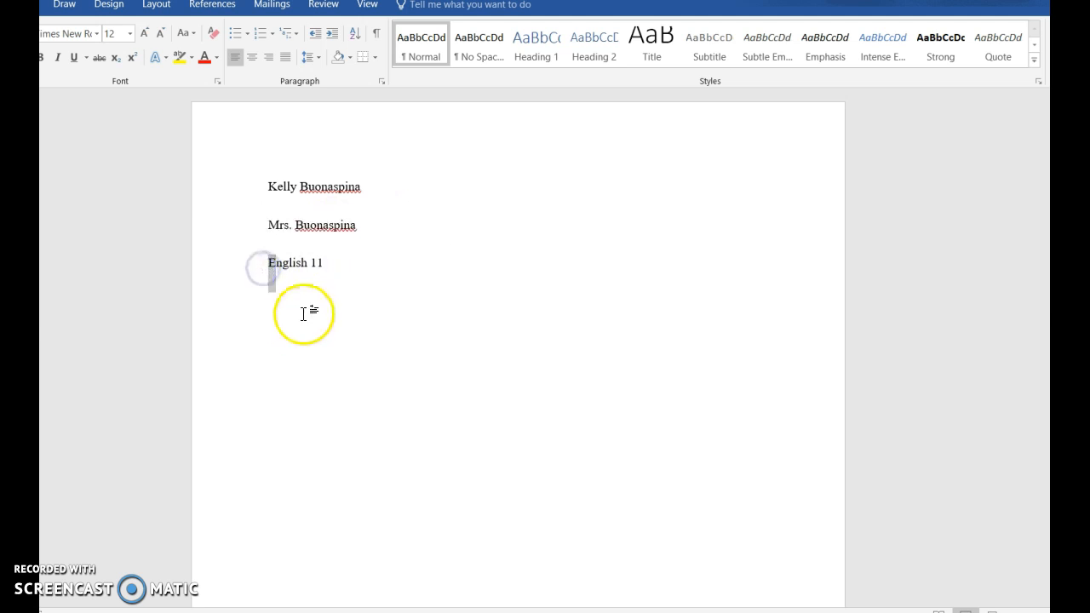
left_click(329, 262)
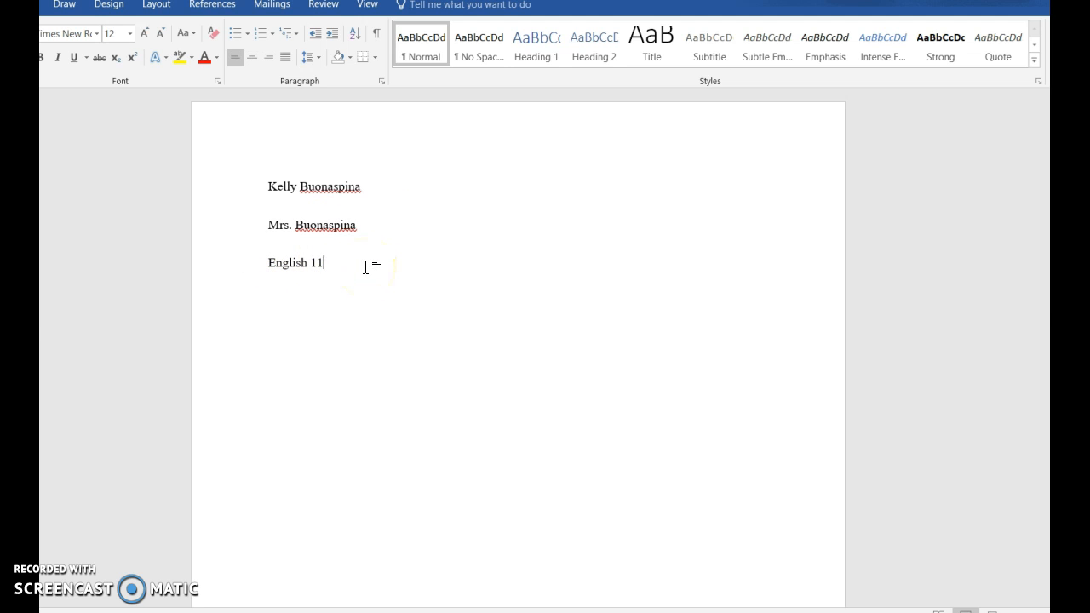
key("Return")
type("9/01/18")
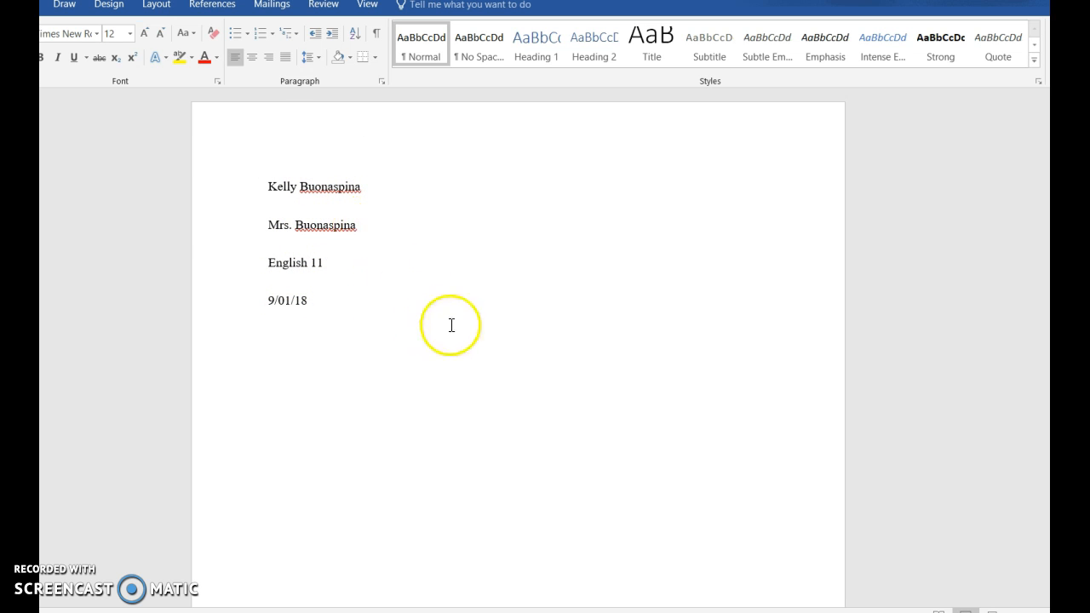
Center the line below the date and enter the title 'Napoleon the Manipulator'
left_click(254, 61)
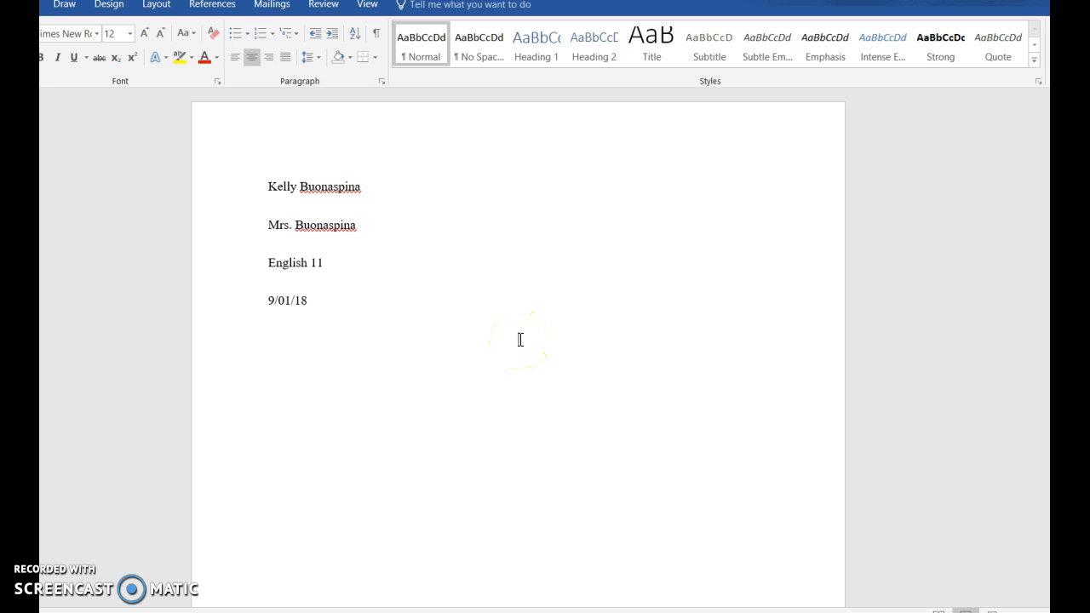
type("Title")
left_click_drag(507, 341, 513, 341)
left_click(543, 339)
key("BackSpace")
key("BackSpace")
key("BackSpace")
key("BackSpace")
key("BackSpace")
type("Napoleon the Manipulator")
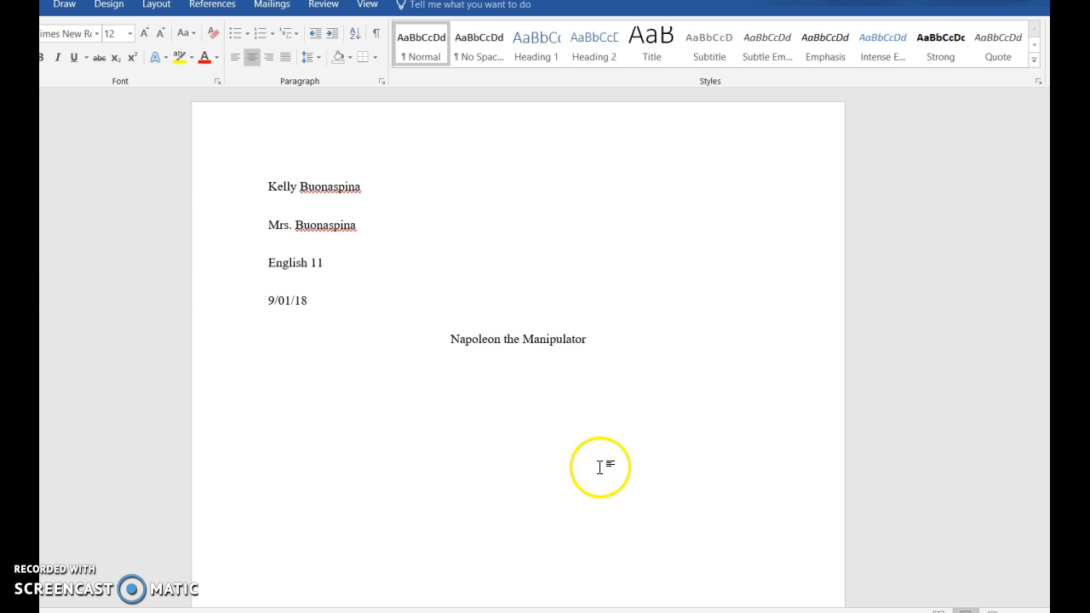
Replace the title with 'Abigail Williams is Guilty' and start a left-aligned line beneath it
left_click_drag(594, 334, 464, 334)
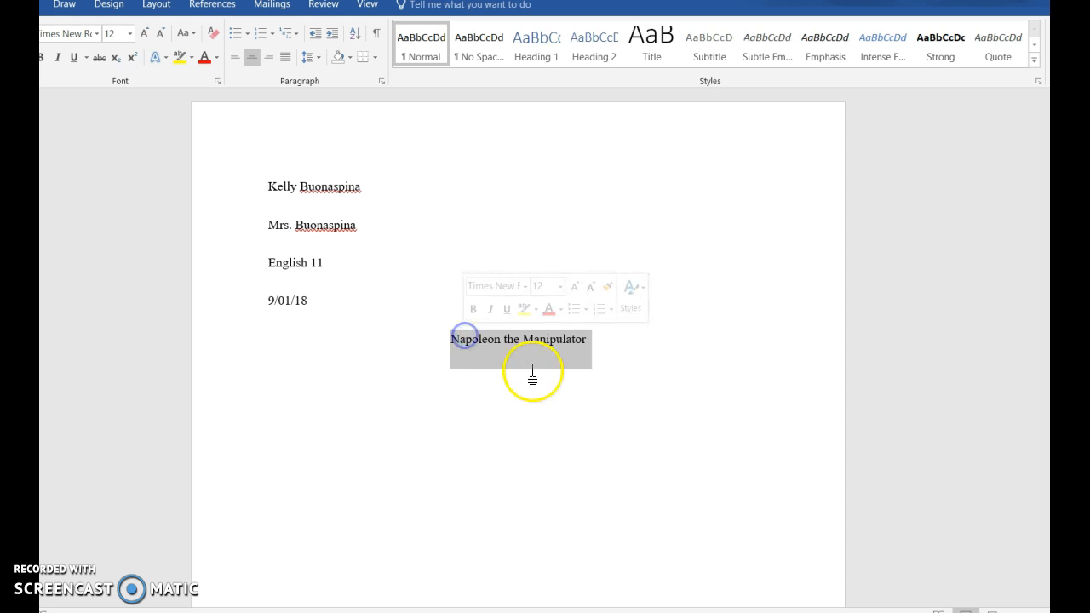
key("BackSpace")
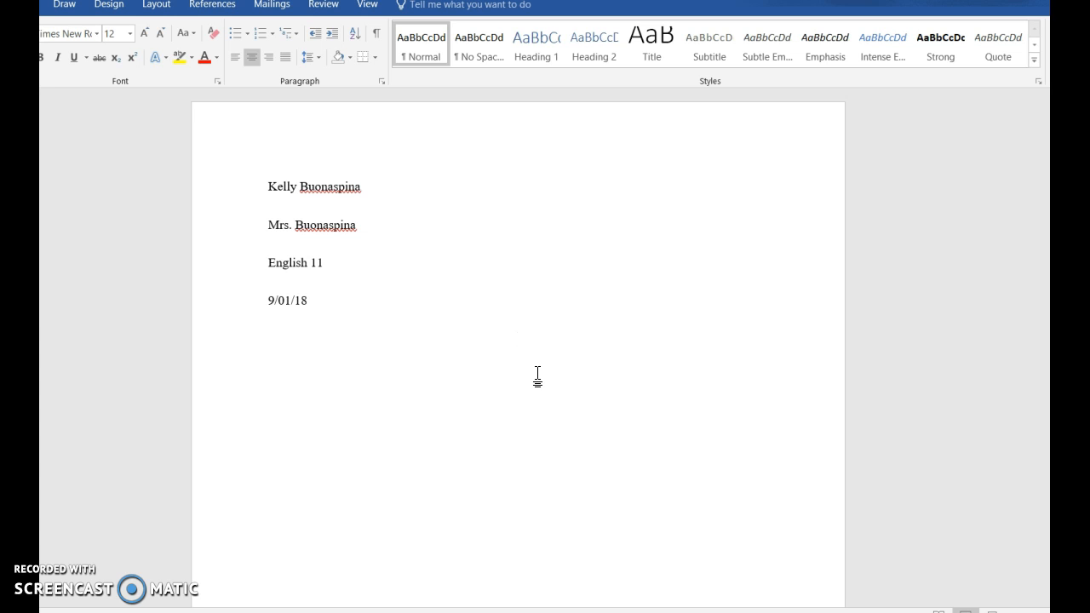
type("Abigail Williams i")
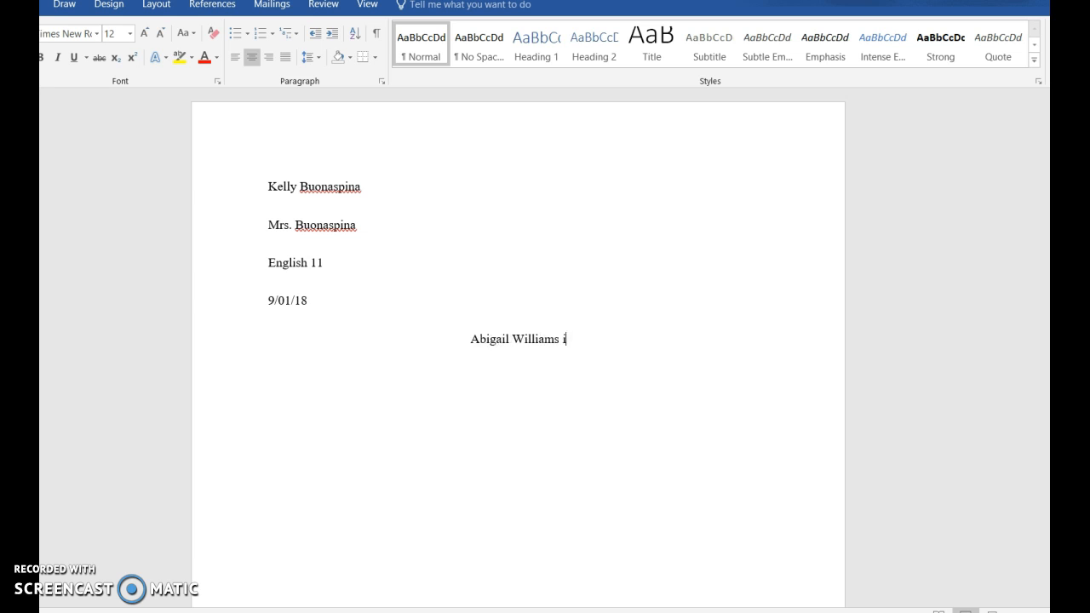
type("s Guilty")
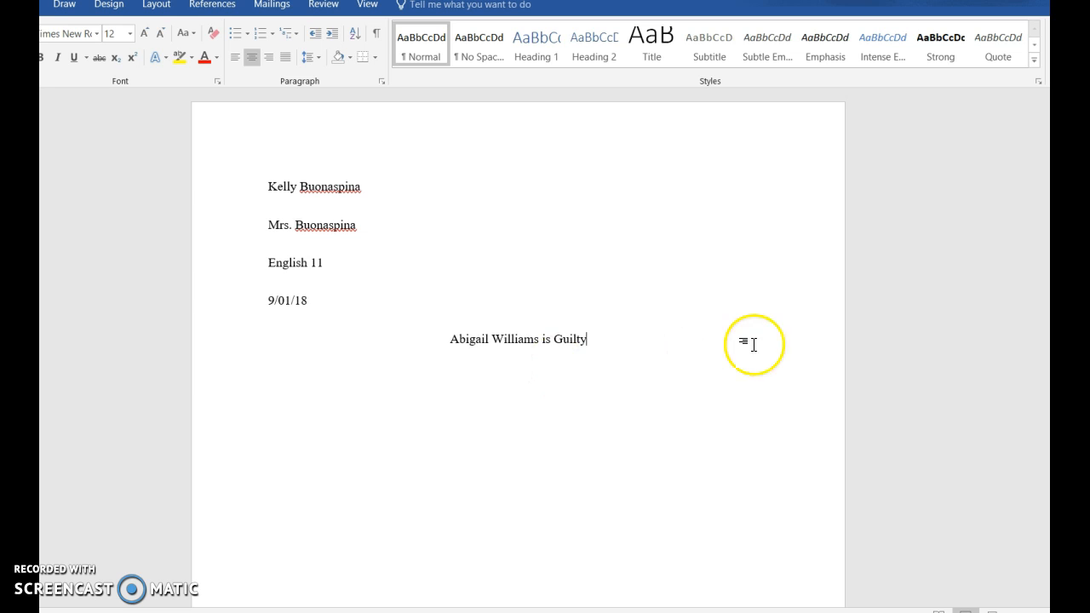
key("Return")
left_click(232, 57)
Italicise the book title in the indented opening sentence
left_click_drag(312, 387, 214, 369)
left_click(319, 388)
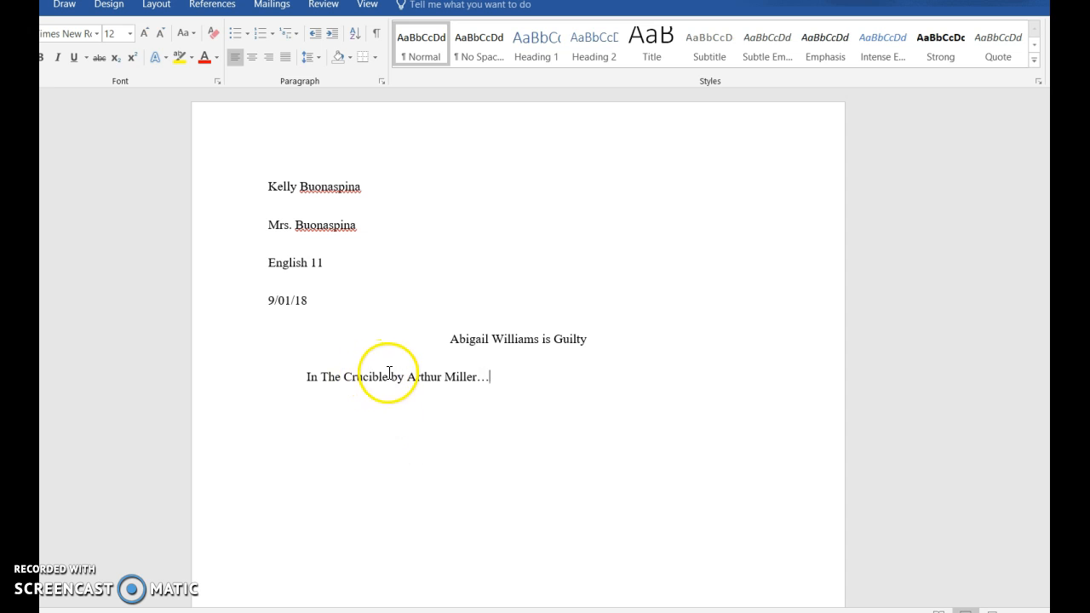
double_click(323, 378)
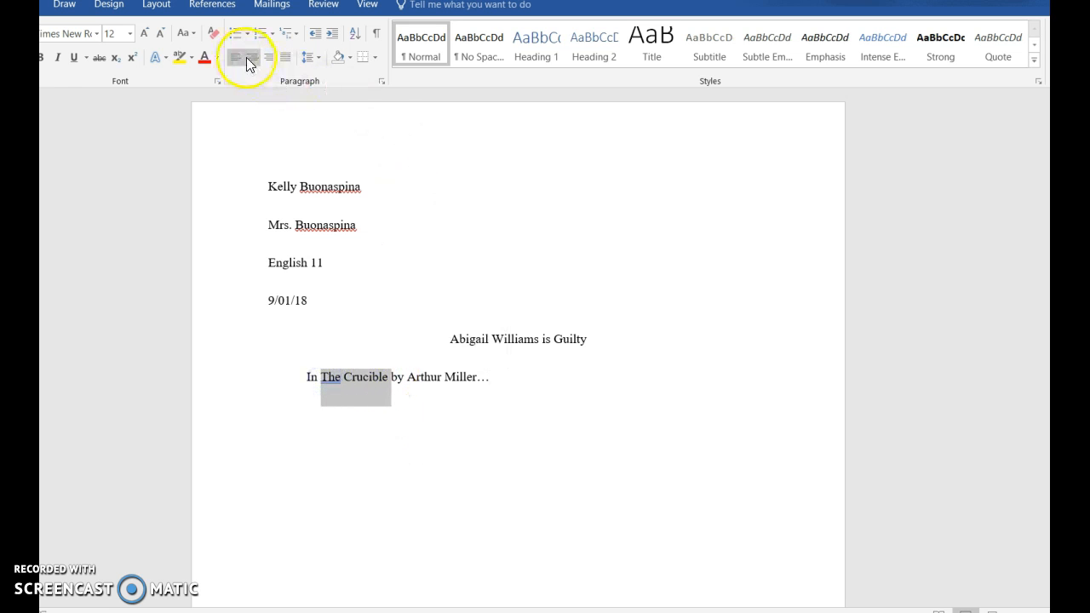
left_click(58, 57)
left_click(409, 382)
left_click(536, 379)
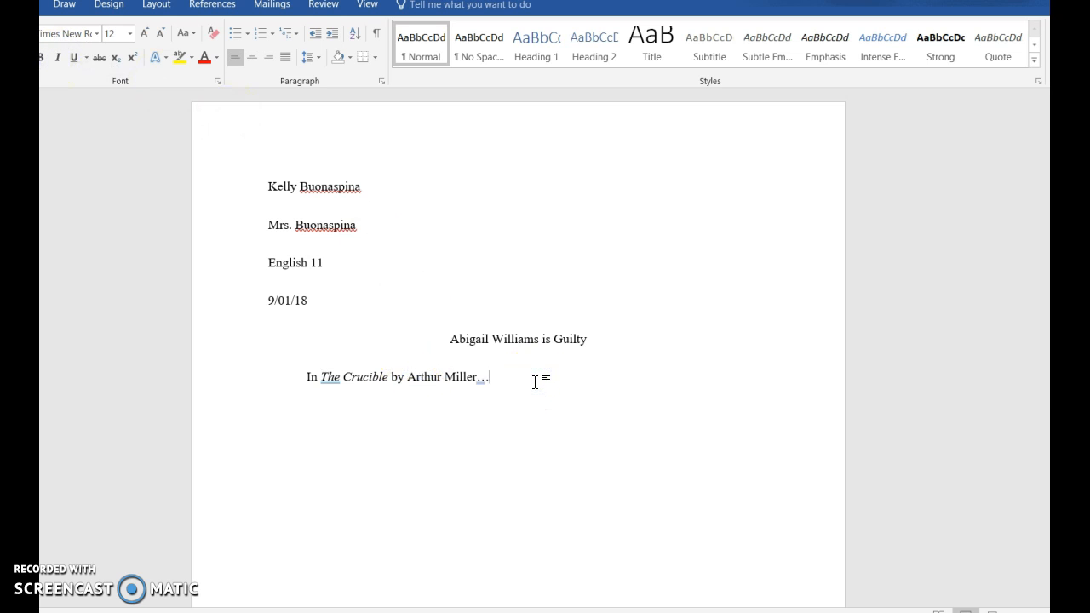
Change the book title to Animal Farm and the author to George Orwell
left_click_drag(389, 377, 328, 383)
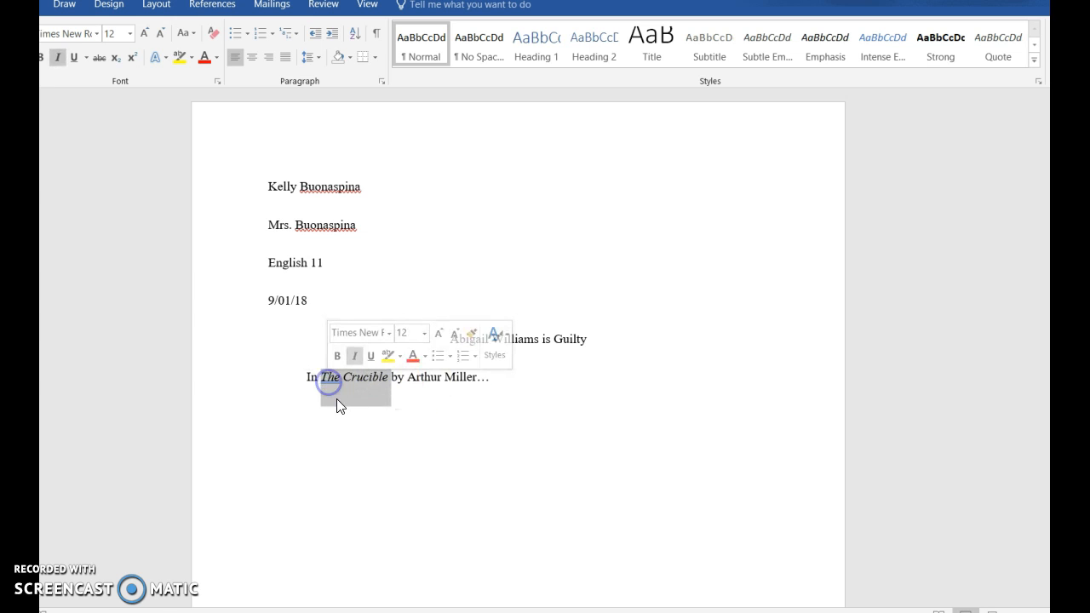
type("Animal Farm")
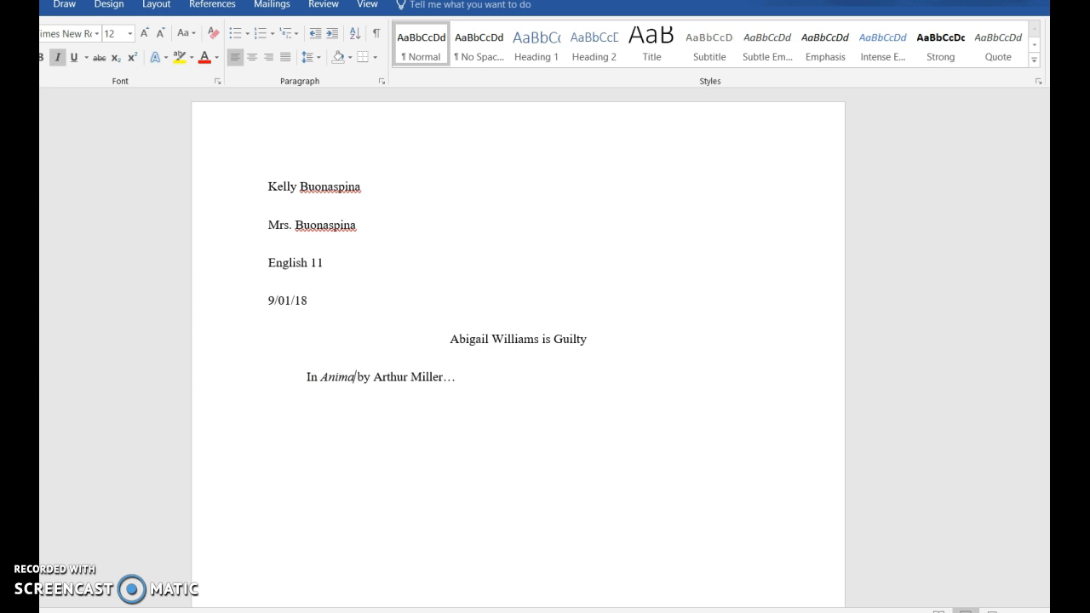
left_click_drag(409, 379, 477, 378)
type("George Orwe")
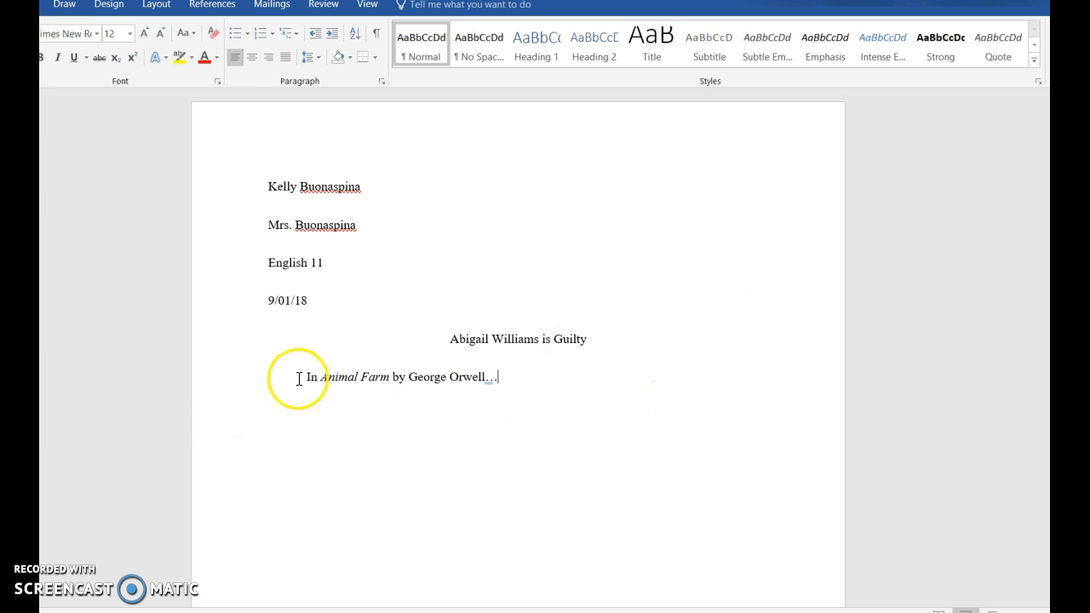
left_click_drag(267, 377, 500, 430)
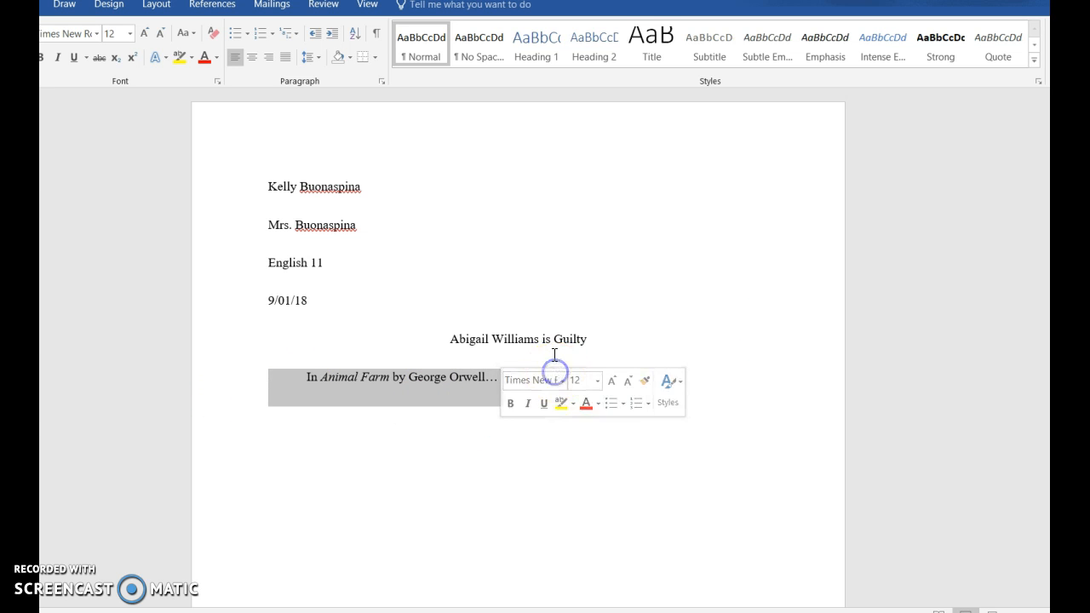
left_click(554, 366)
left_click(543, 375)
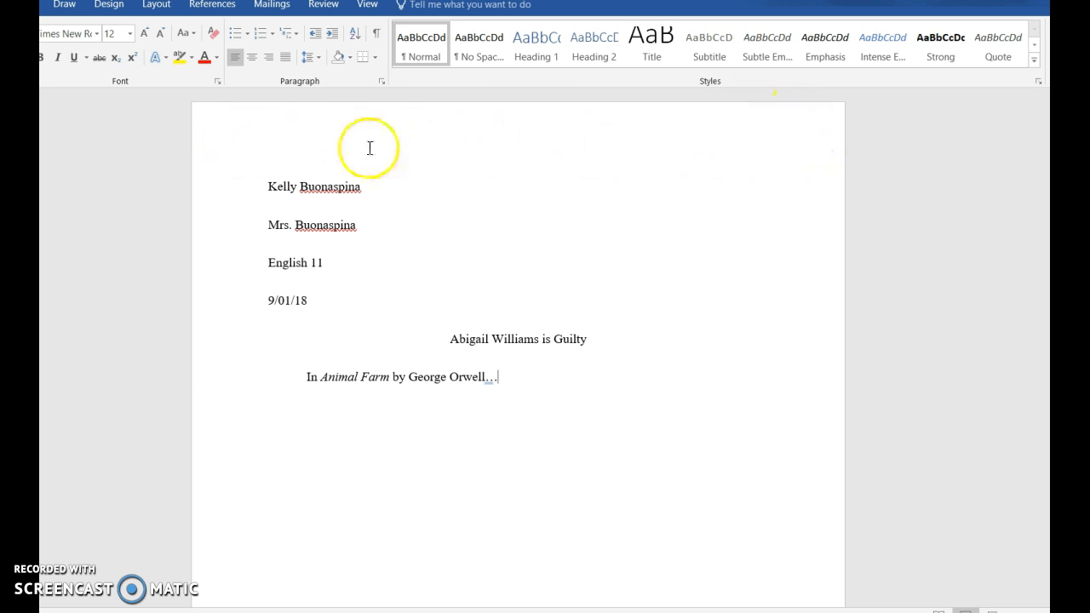
Insert a Plain Number 3 page number at the top of the page and maximize the window
double_click(519, 146)
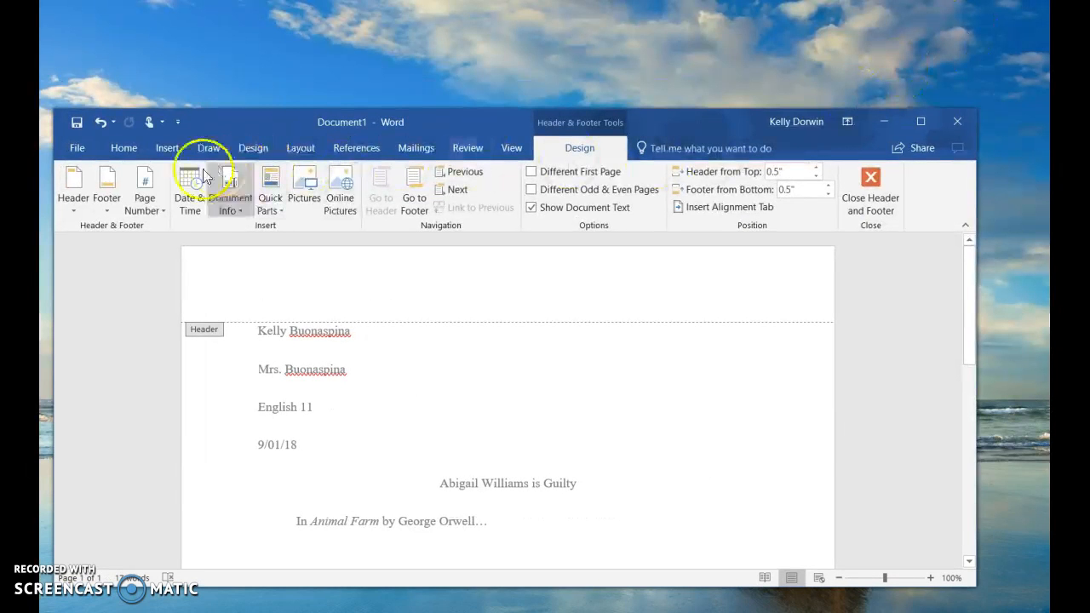
left_click(145, 196)
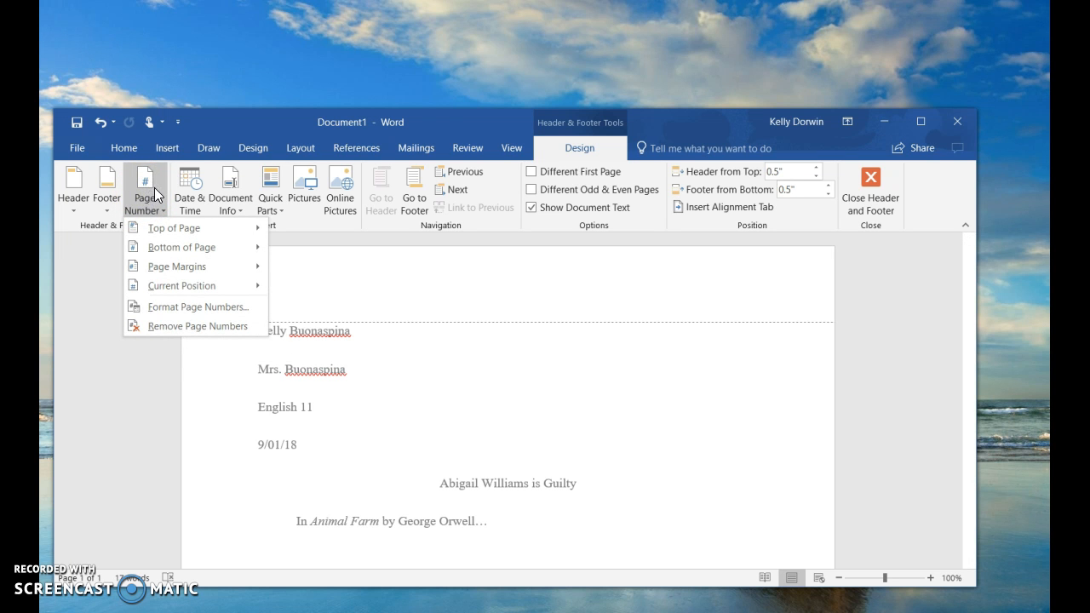
left_click(152, 227)
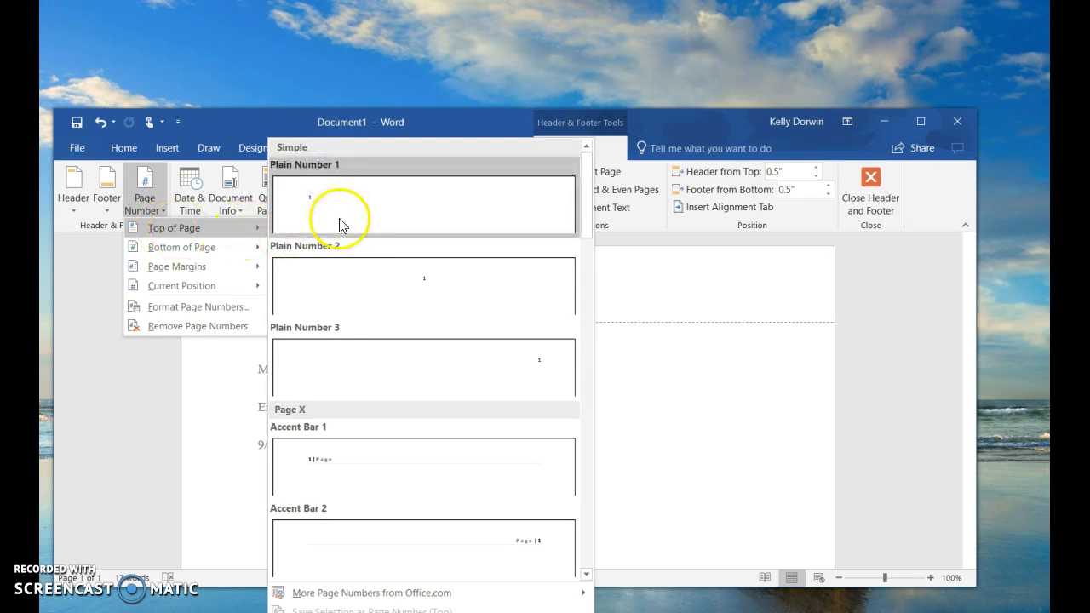
left_click(357, 360)
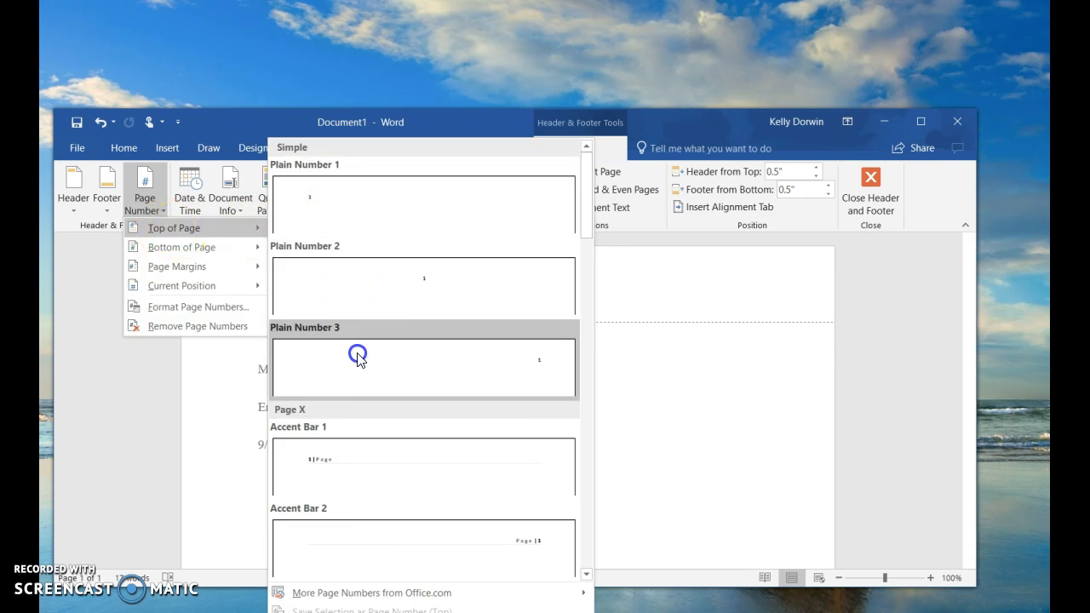
left_click(920, 121)
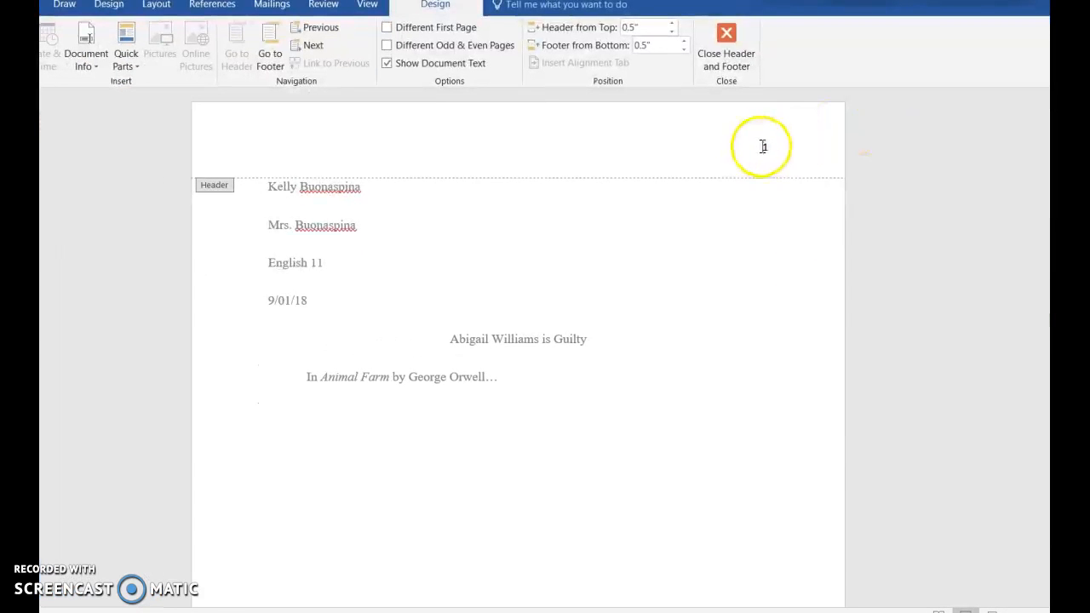
Add the student's last name before the page number 1 in the header
double_click(764, 147)
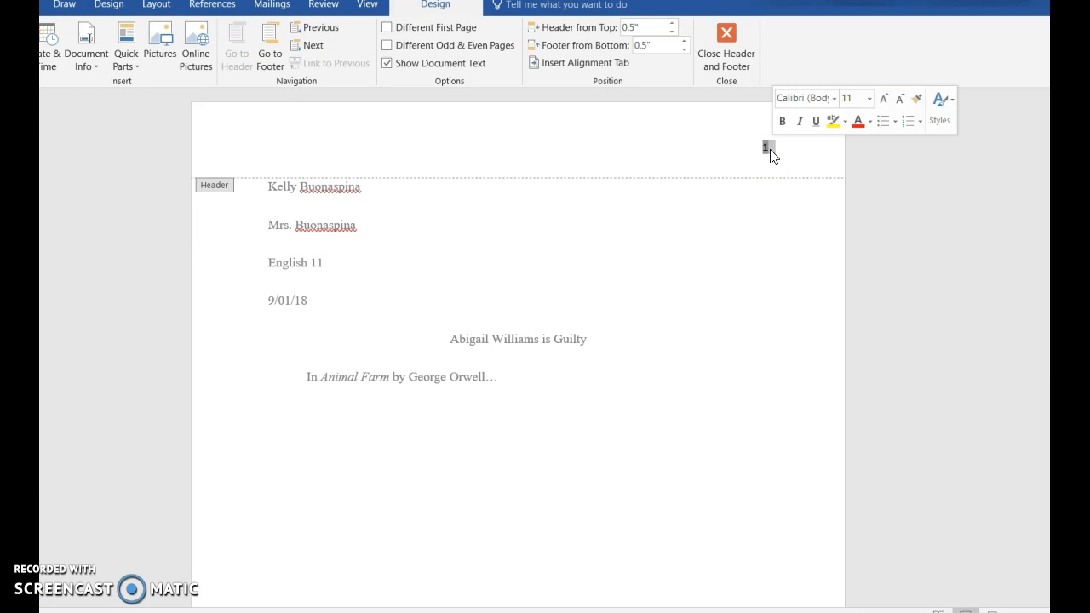
left_click(756, 155)
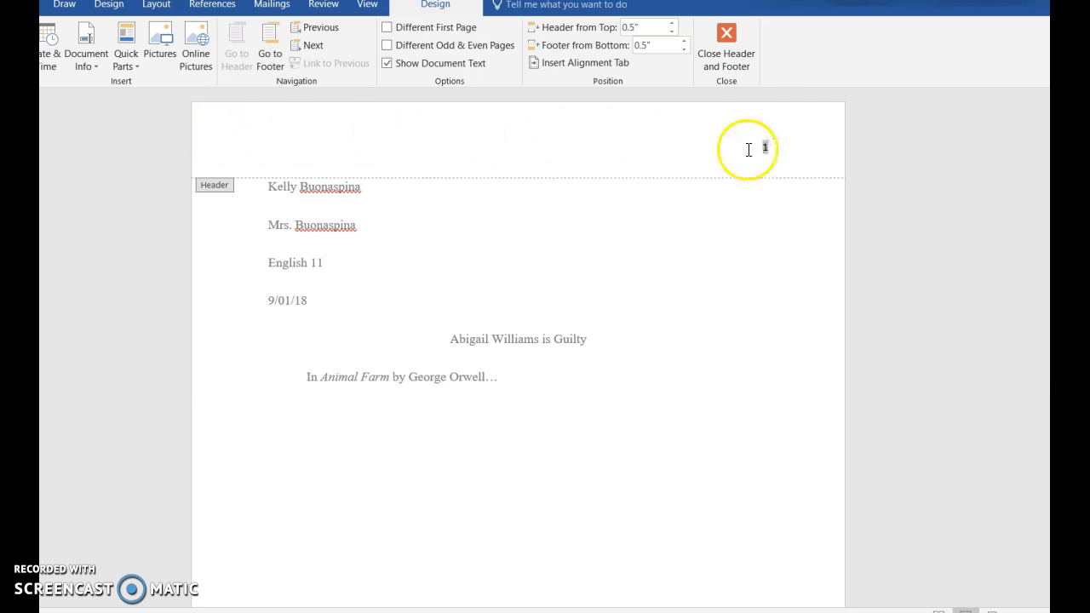
left_click(753, 147)
left_click(765, 148)
left_click_drag(775, 146, 732, 153)
left_click(768, 149)
left_click(749, 156)
left_click(748, 145)
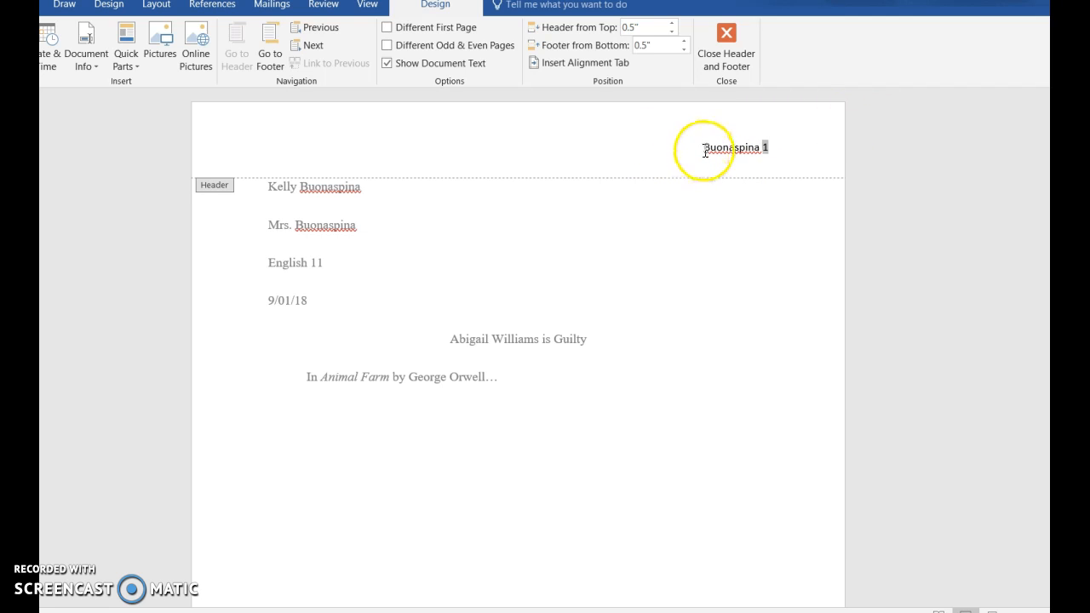
Format the header name and page number as Times New Roman 12, then close the header
left_click_drag(704, 151, 764, 153)
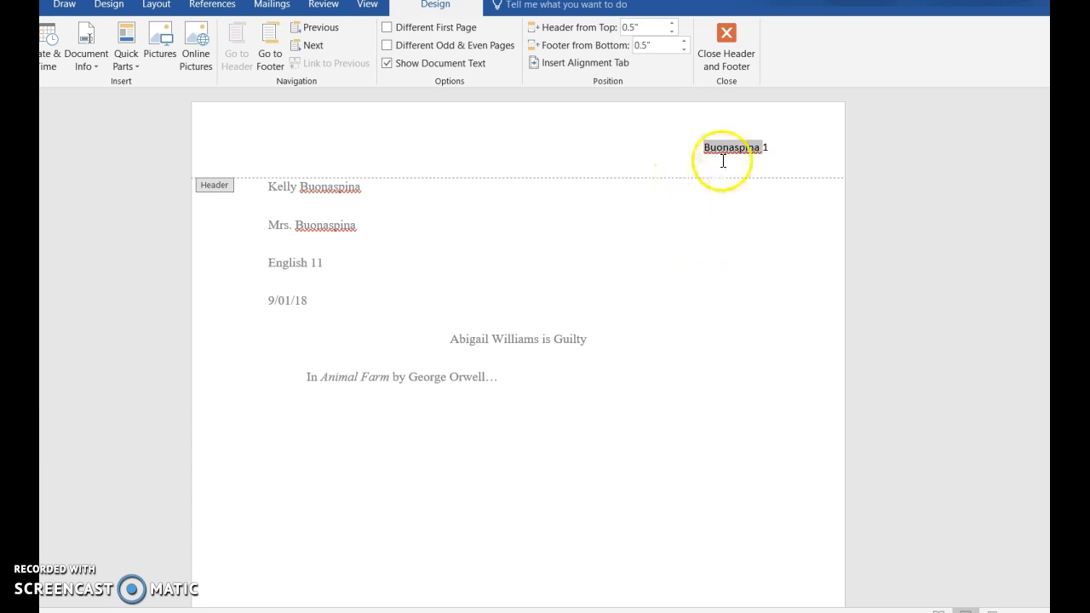
left_click(785, 148)
left_click_drag(796, 148, 669, 145)
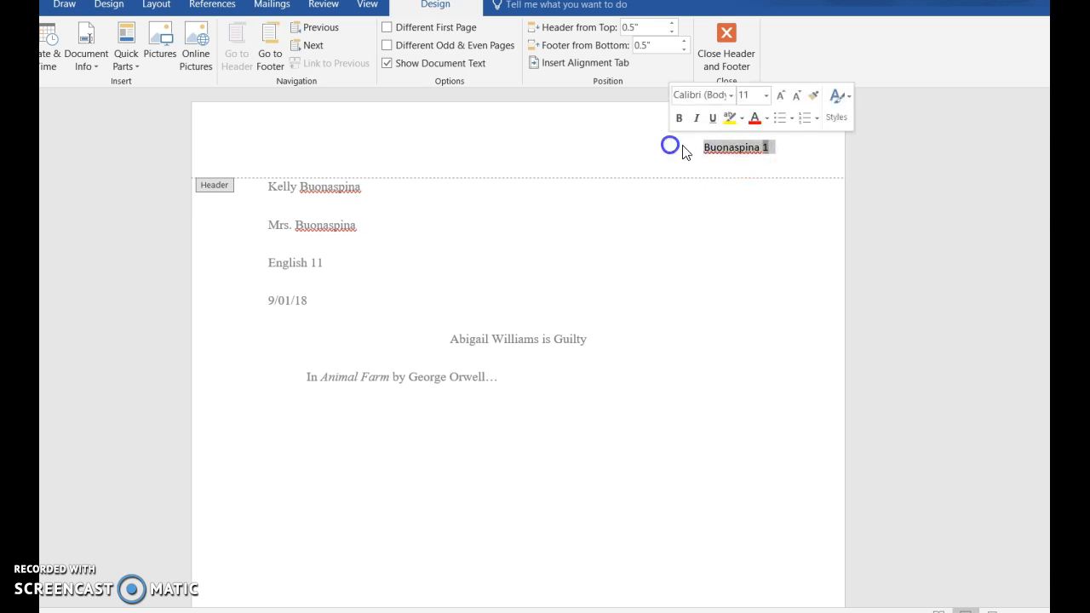
left_click(731, 96)
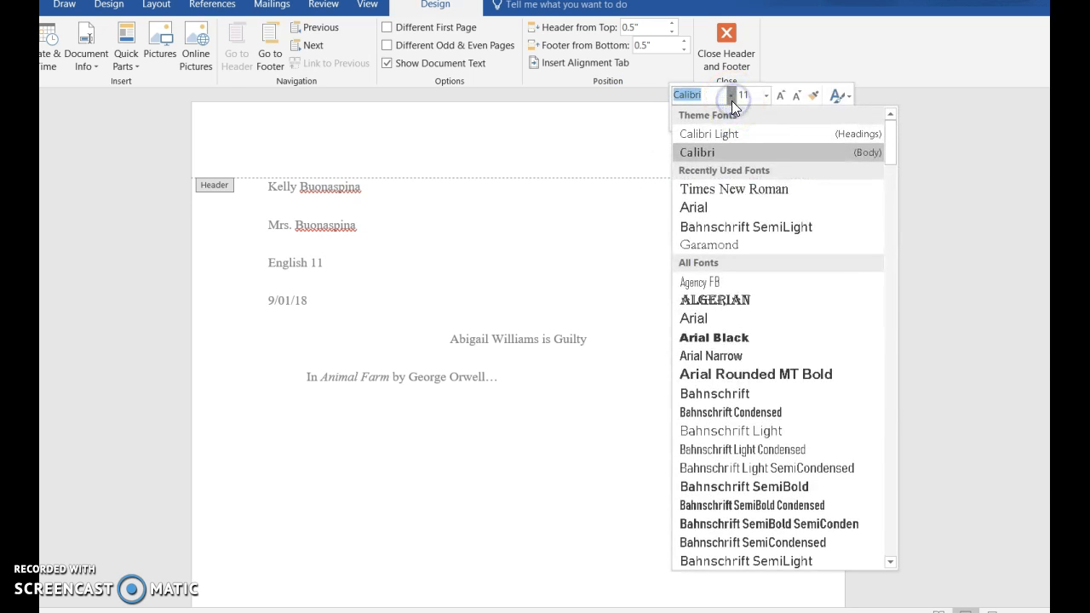
left_click(730, 184)
left_click(765, 95)
left_click(752, 181)
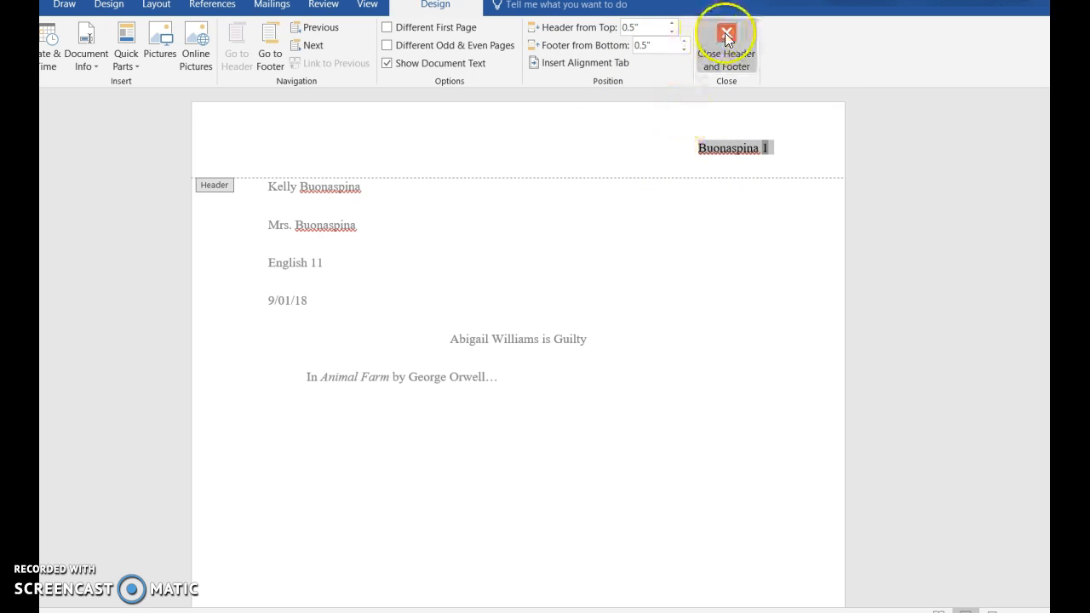
double_click(687, 252)
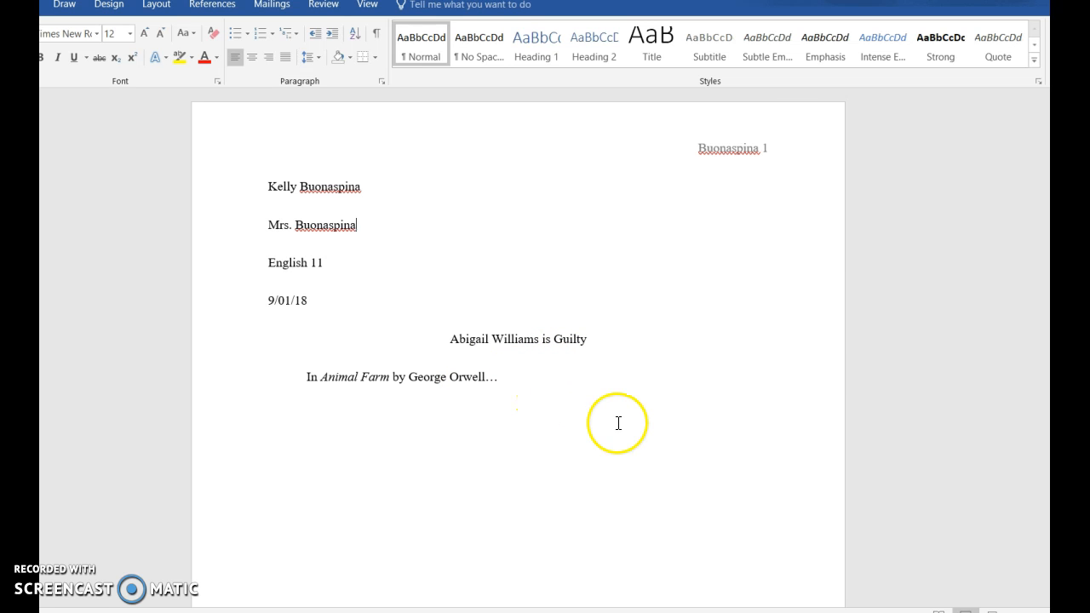
Save the essay to the Documents folder as 'mla formatted paper'
key("alt+f")
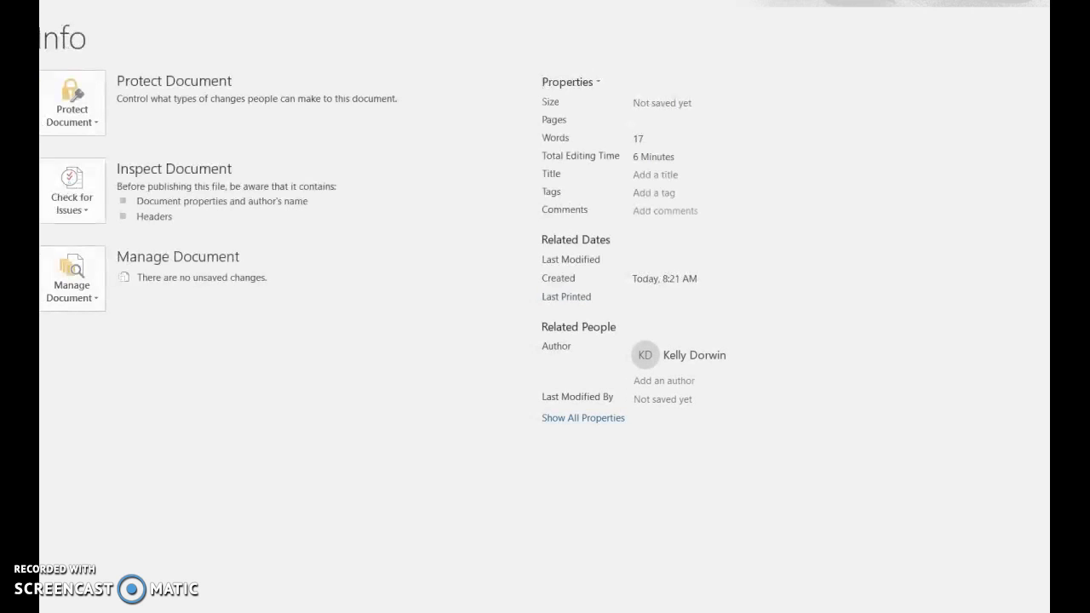
key("a")
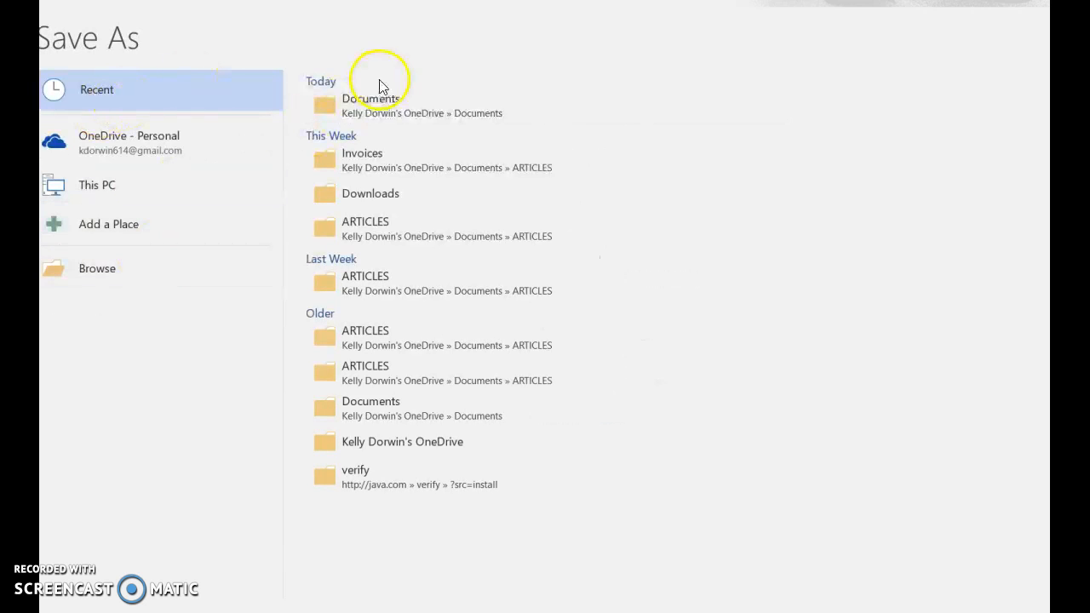
left_click(374, 108)
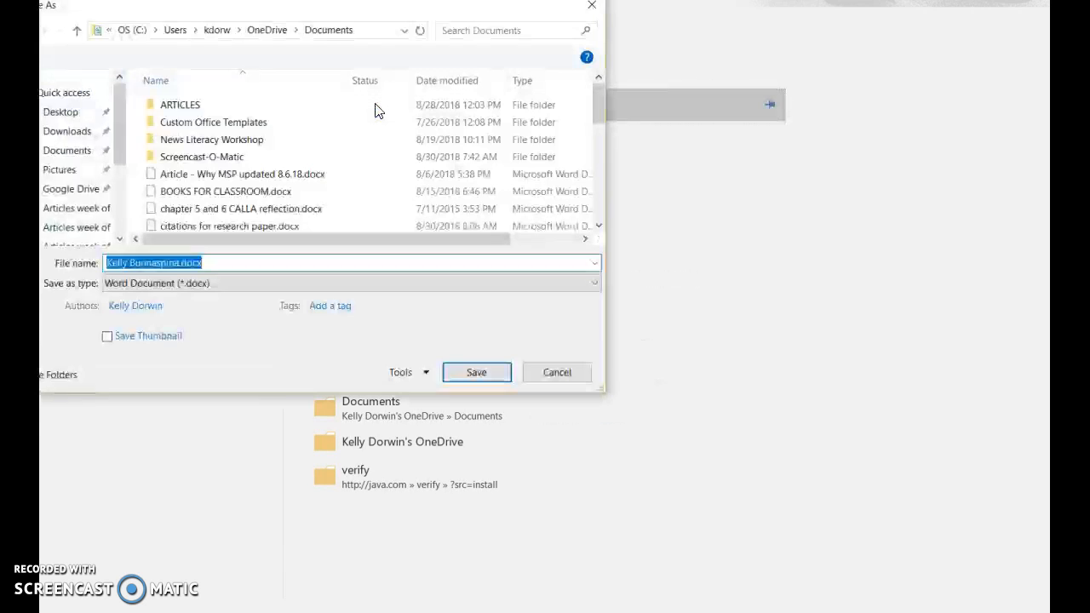
left_click_drag(116, 177, 113, 95)
left_click(67, 150)
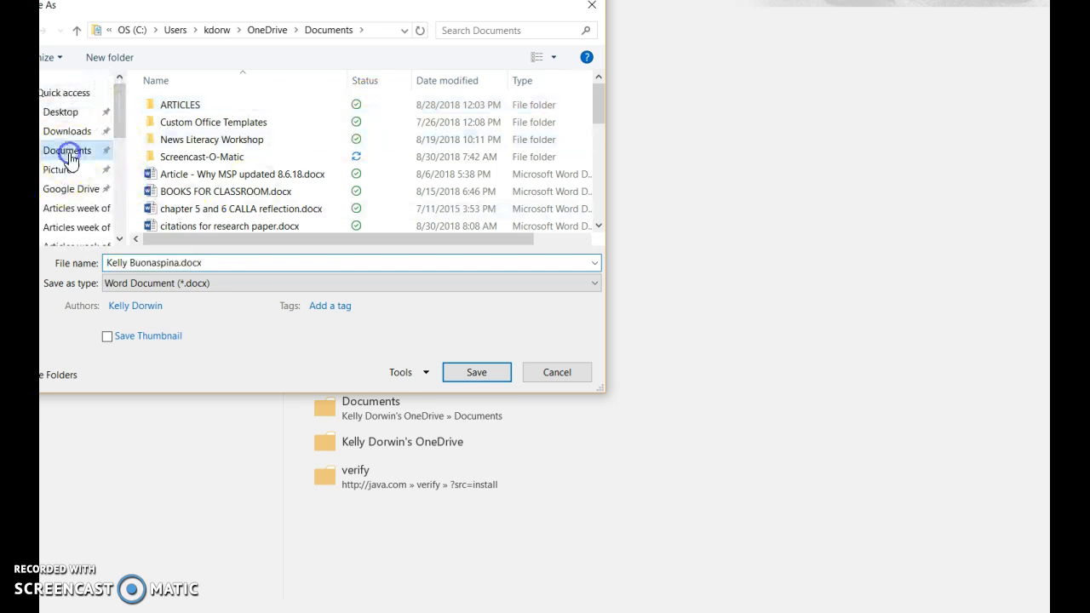
left_click(215, 263)
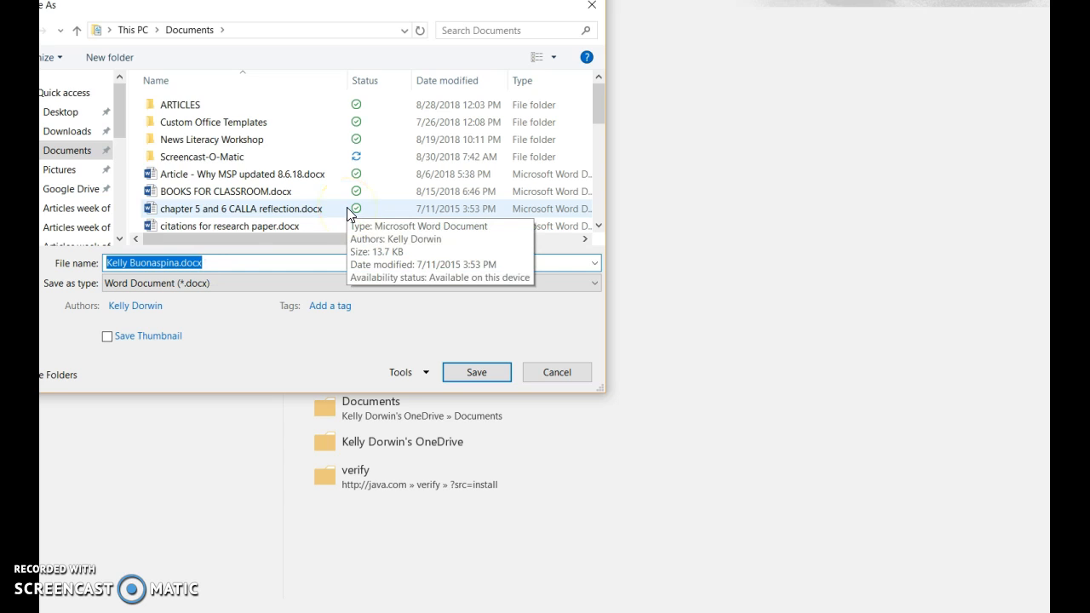
type("mla formatted paper")
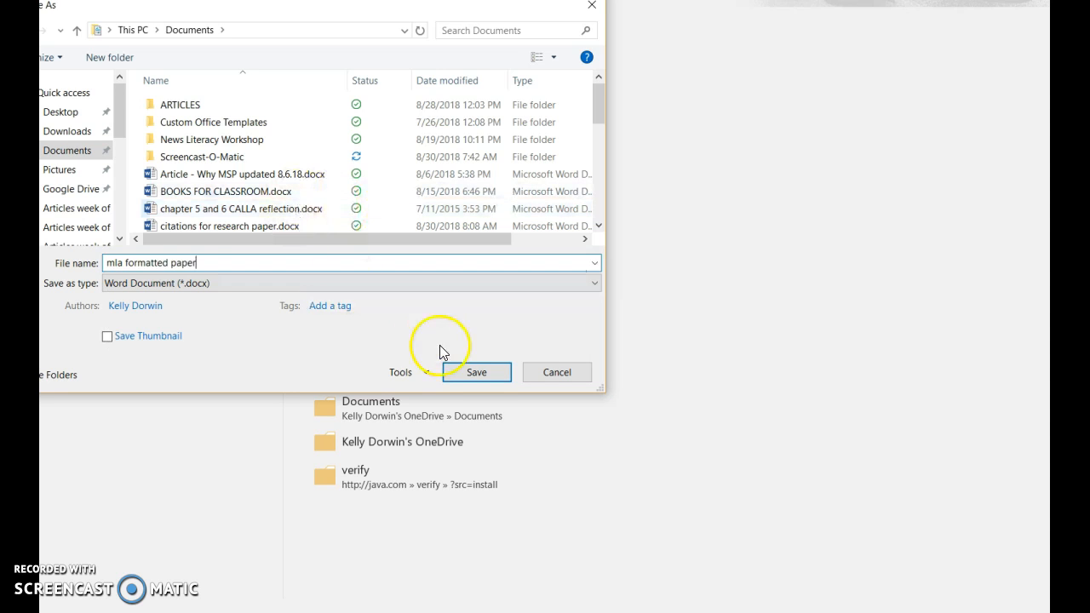
left_click(450, 376)
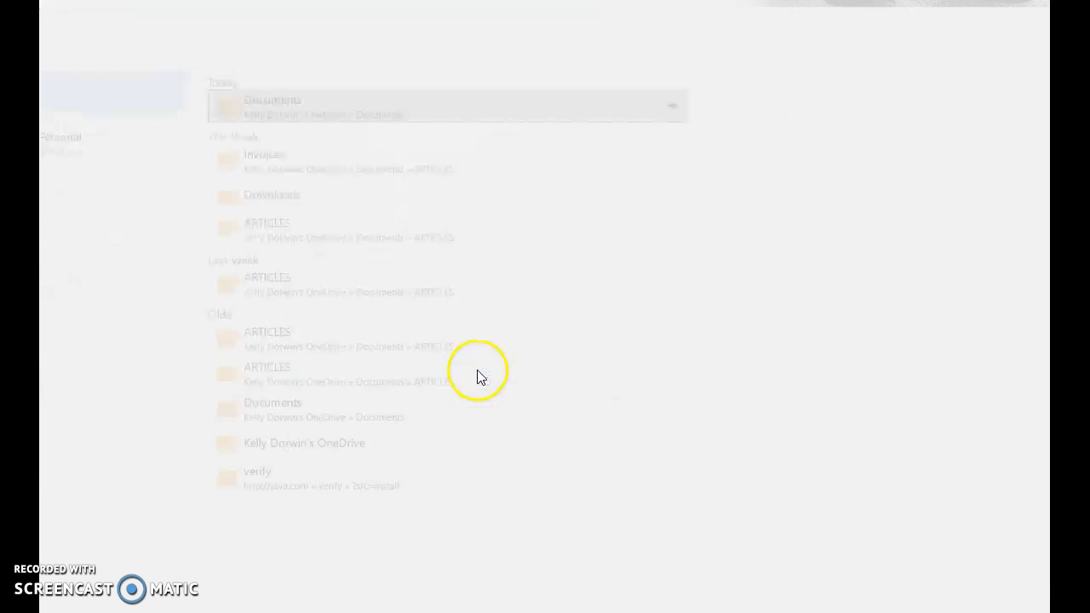